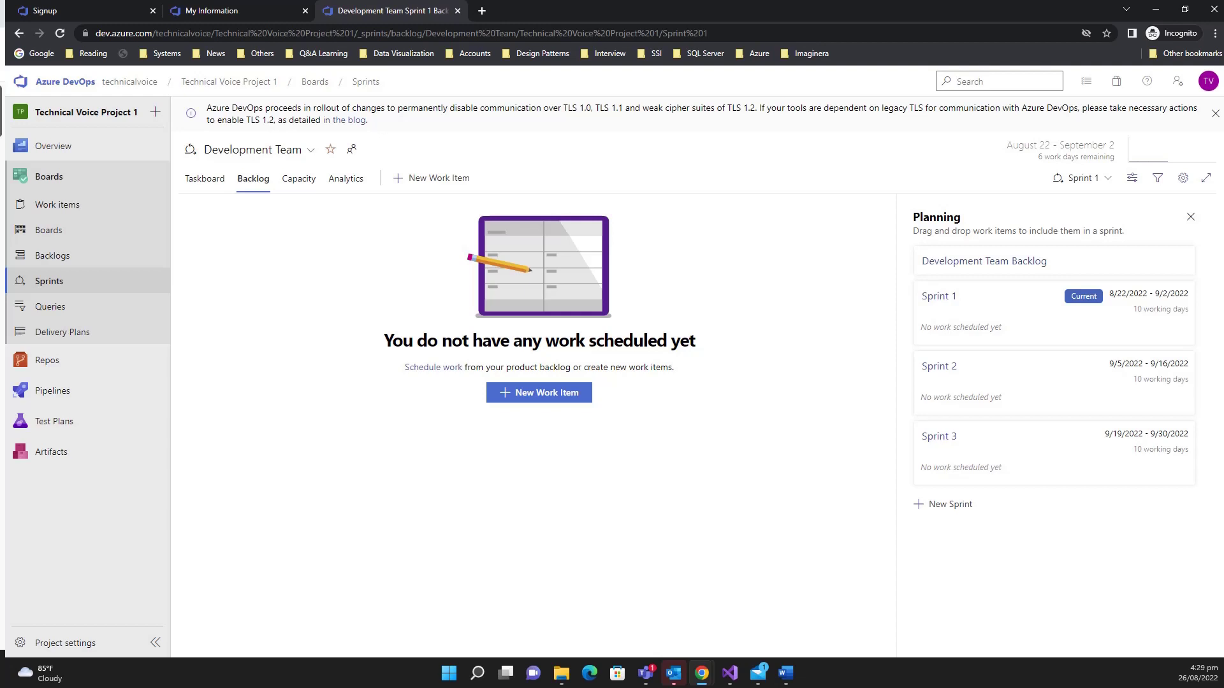
# In Sprint 1's capacity plan, assign the Development activity to the first team member and Testing to the second
pyautogui.click(301, 186)
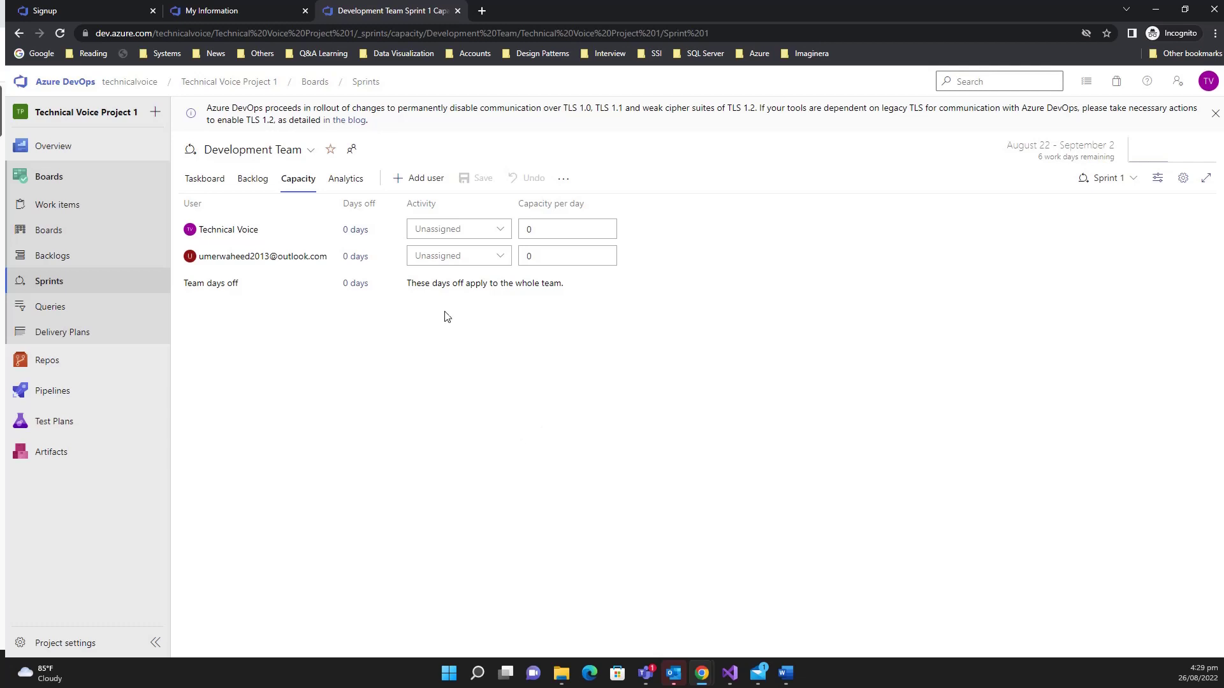
pyautogui.click(426, 180)
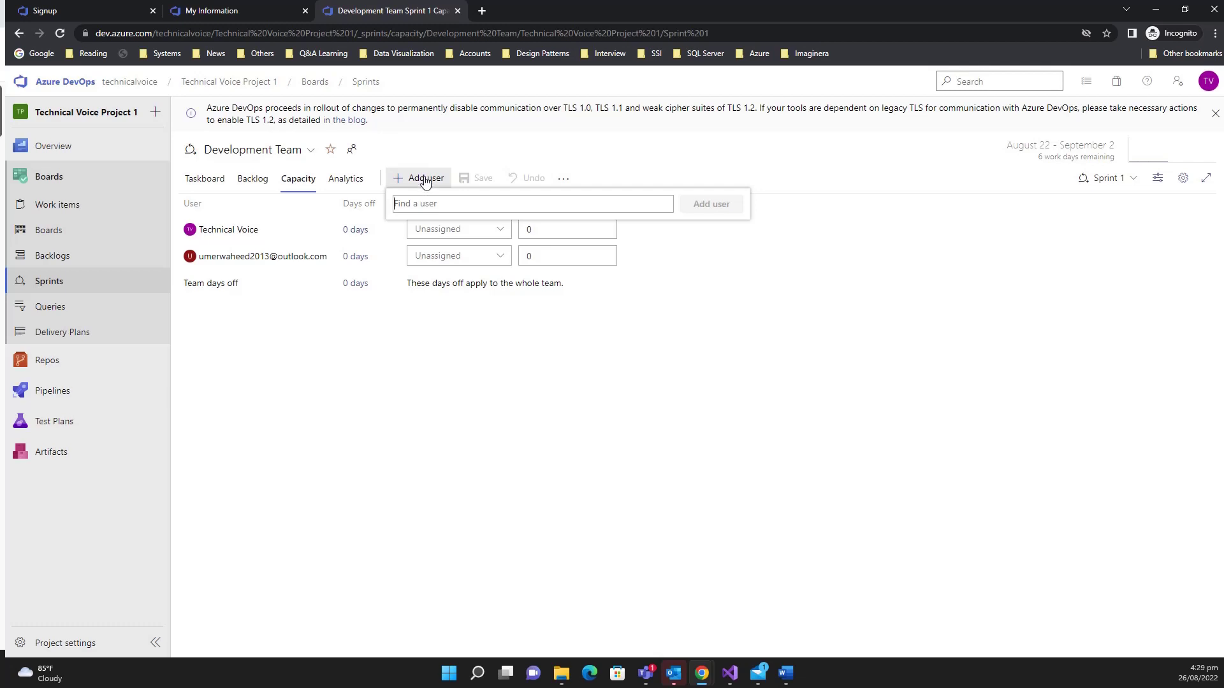
pyautogui.click(433, 343)
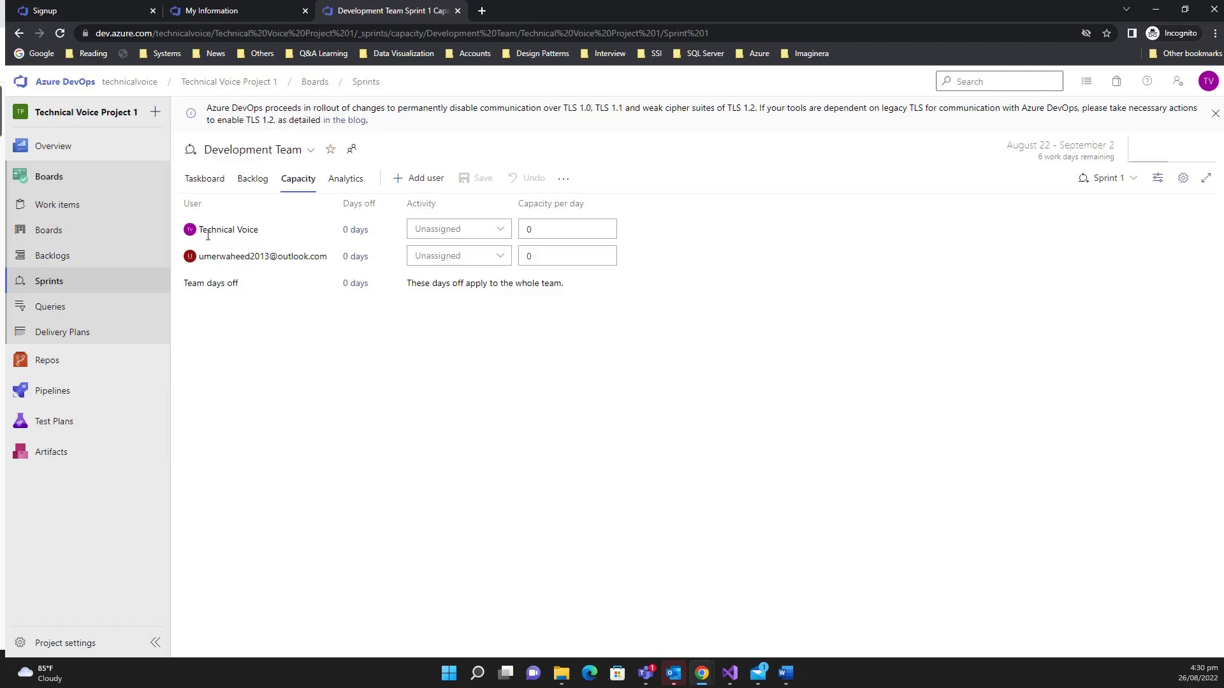
pyautogui.click(507, 237)
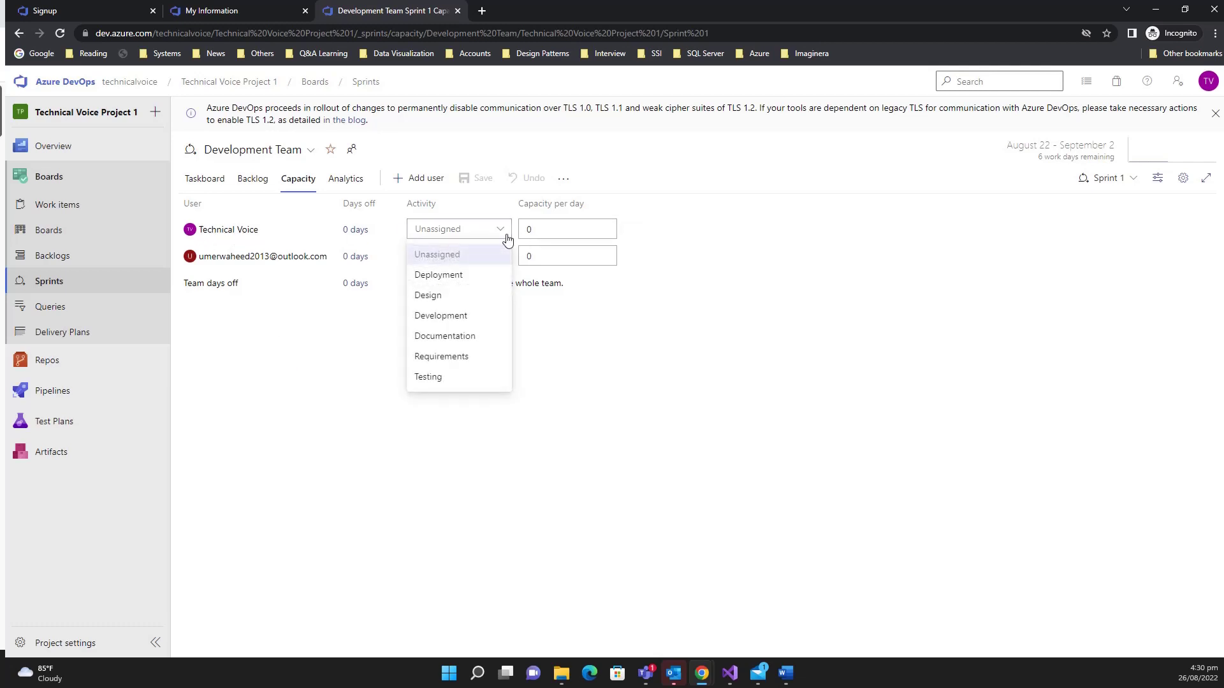
pyautogui.click(454, 319)
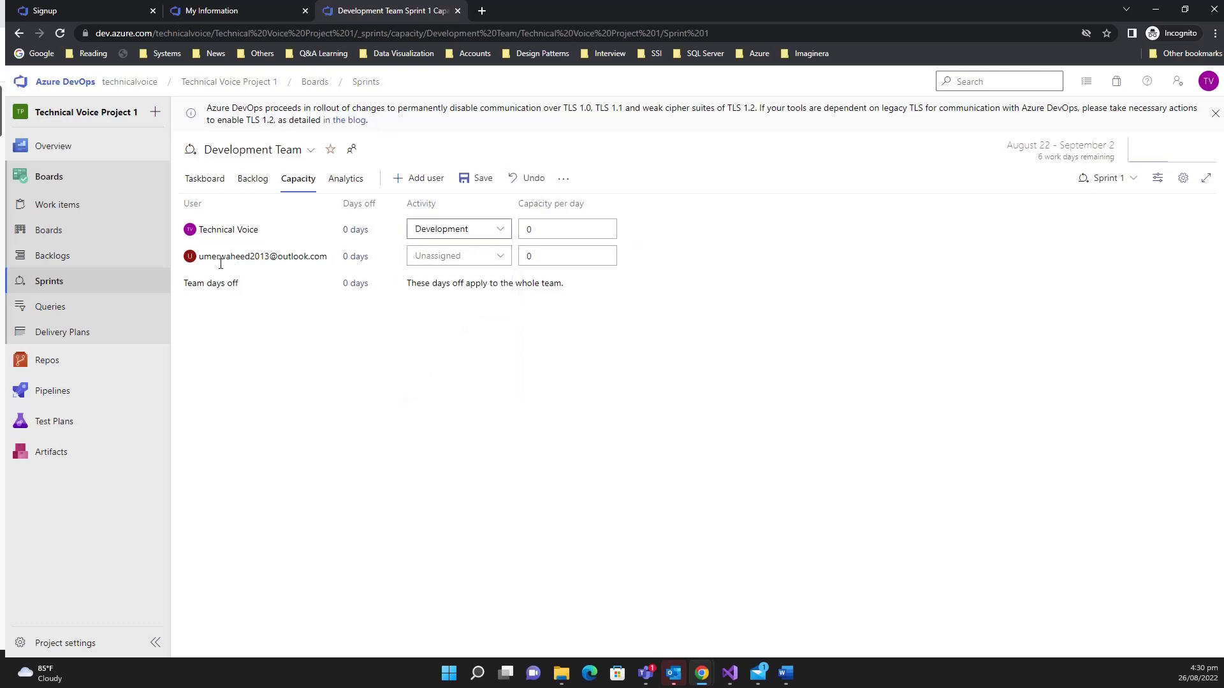
pyautogui.click(497, 258)
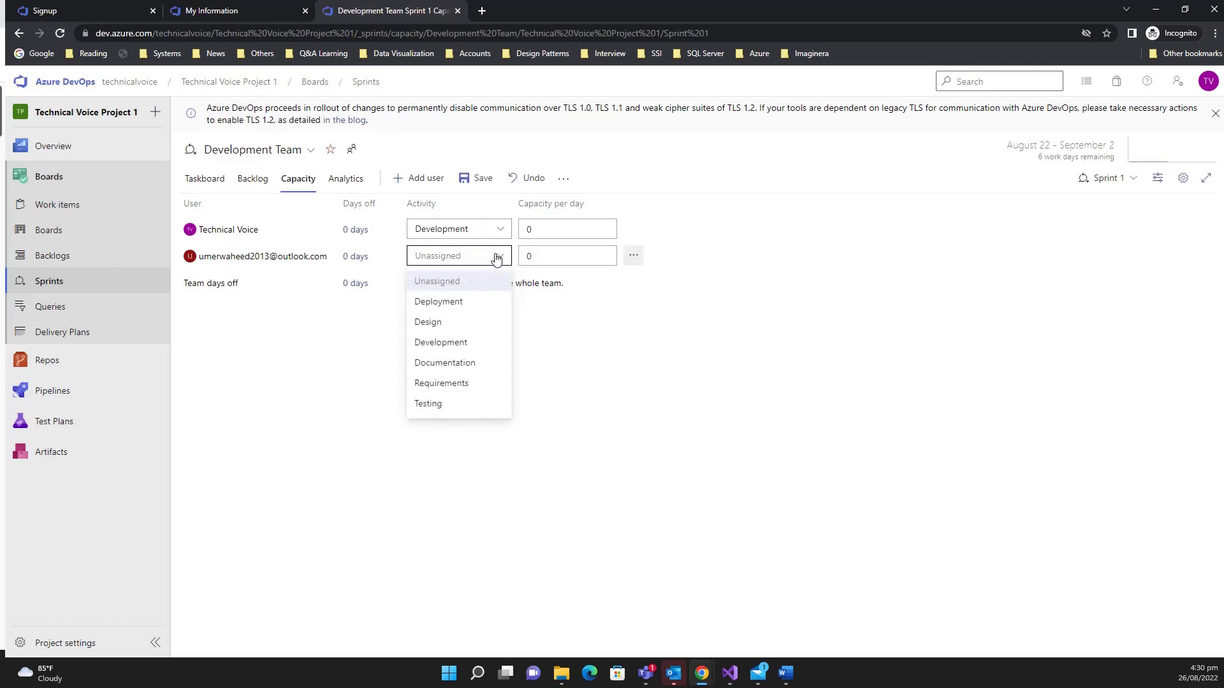
pyautogui.click(439, 403)
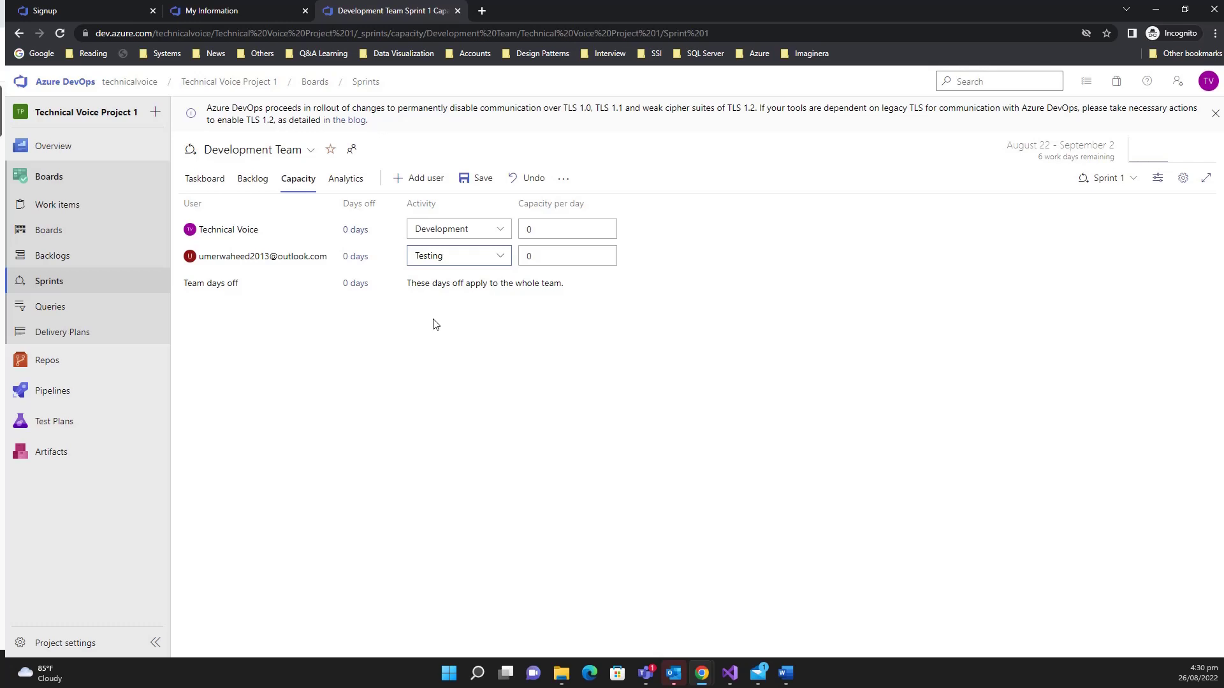
# Set the Sprint 1 capacity per day to 8 for the Development member and 4 for the Testing member, and save
pyautogui.click(548, 232)
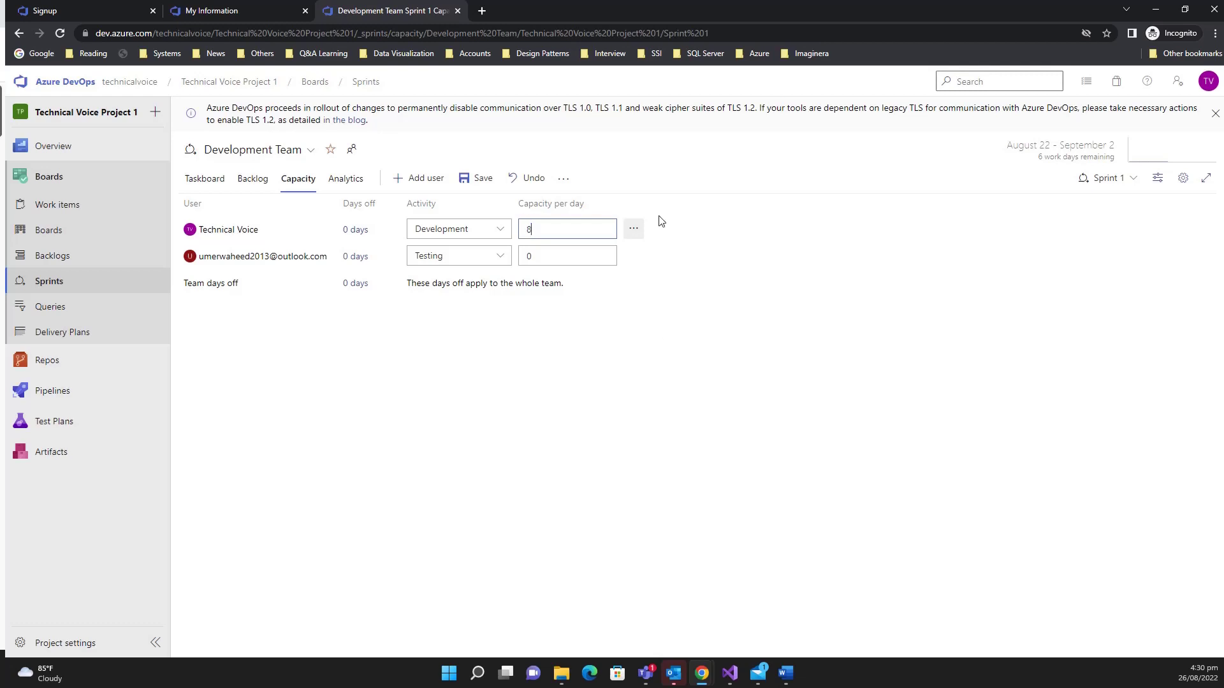
pyautogui.click(583, 255)
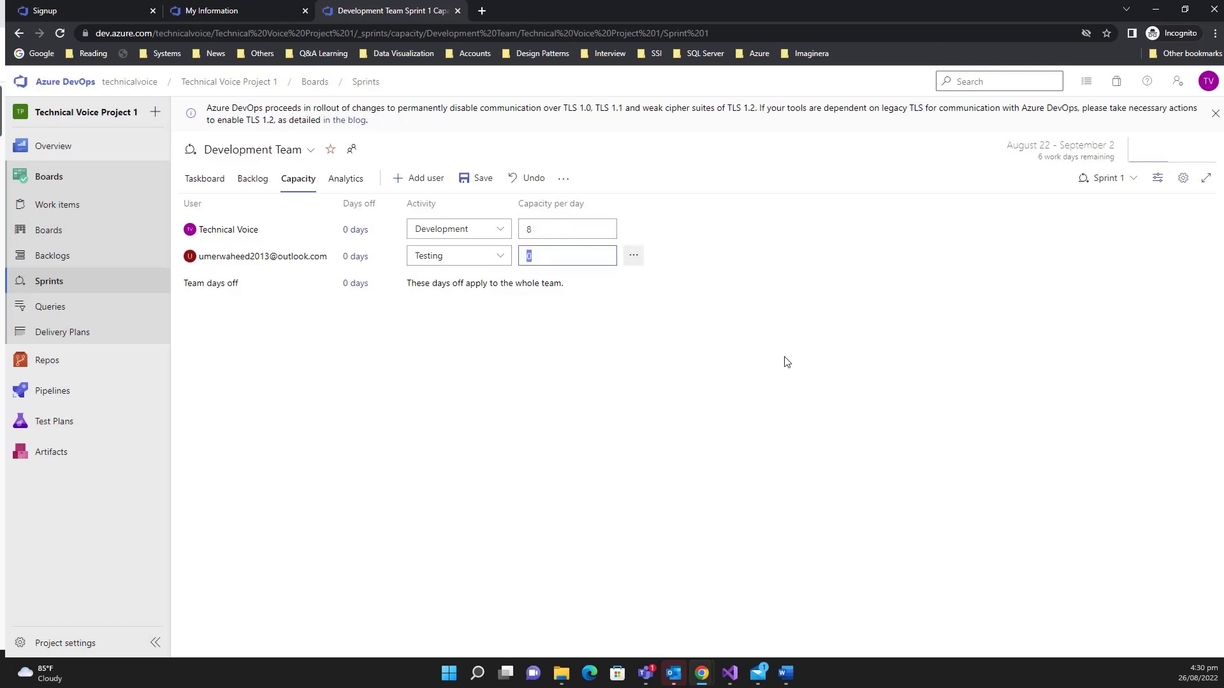
pyautogui.write('4')
pyautogui.click(598, 400)
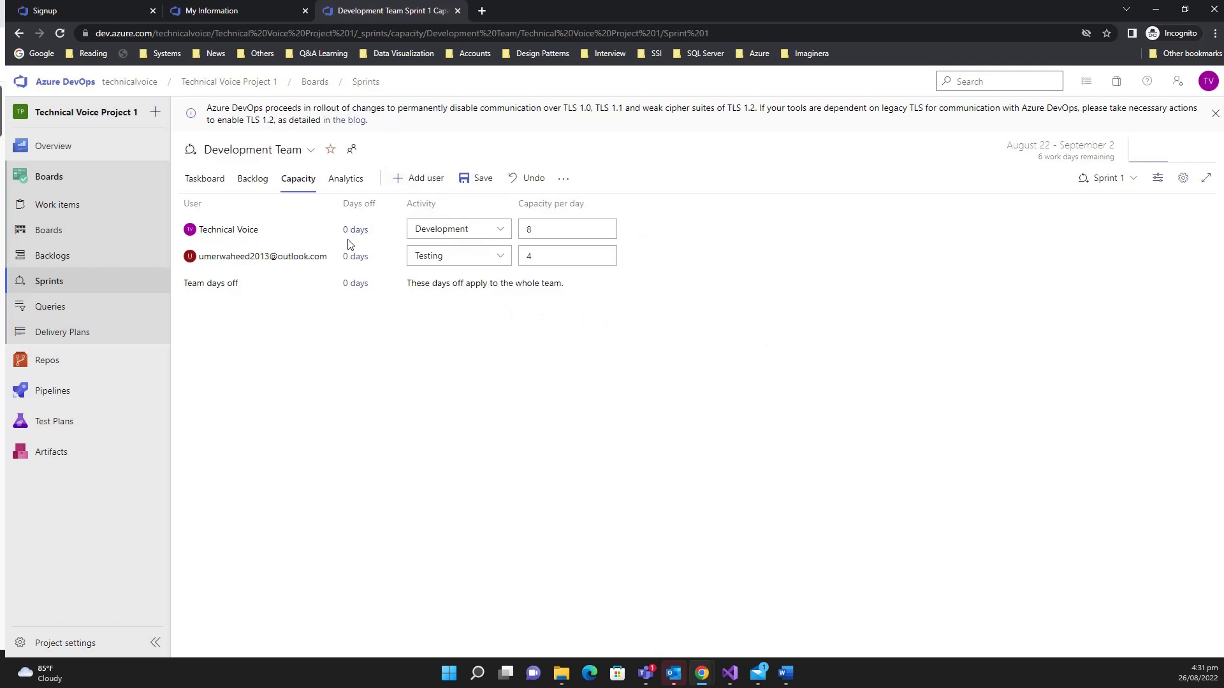
pyautogui.click(547, 257)
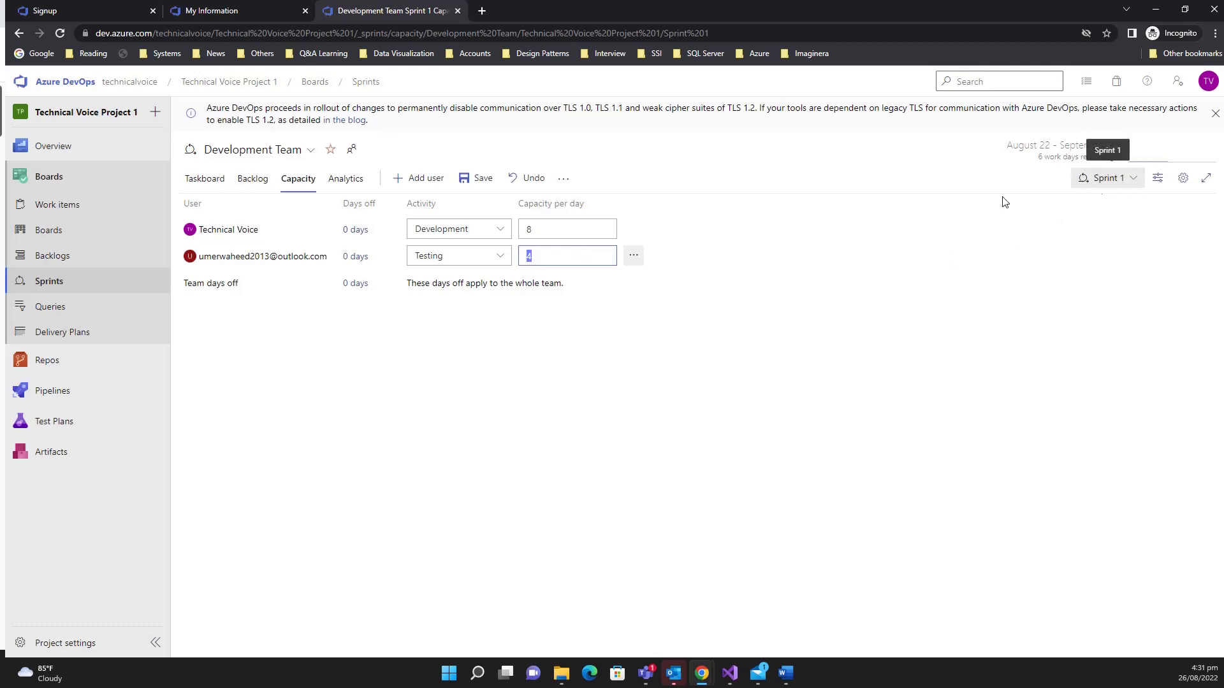
pyautogui.click(479, 181)
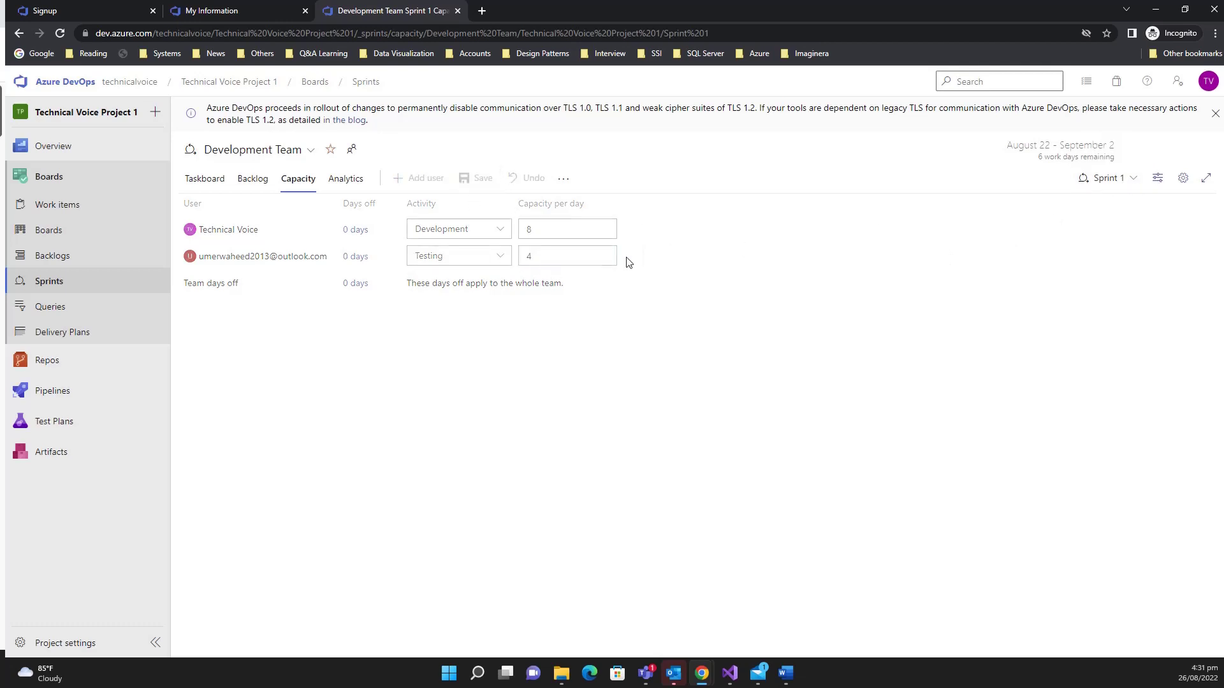
# In Sprint 2's capacity plan, assign Development to the first team member and Testing to the second
pyautogui.click(1113, 185)
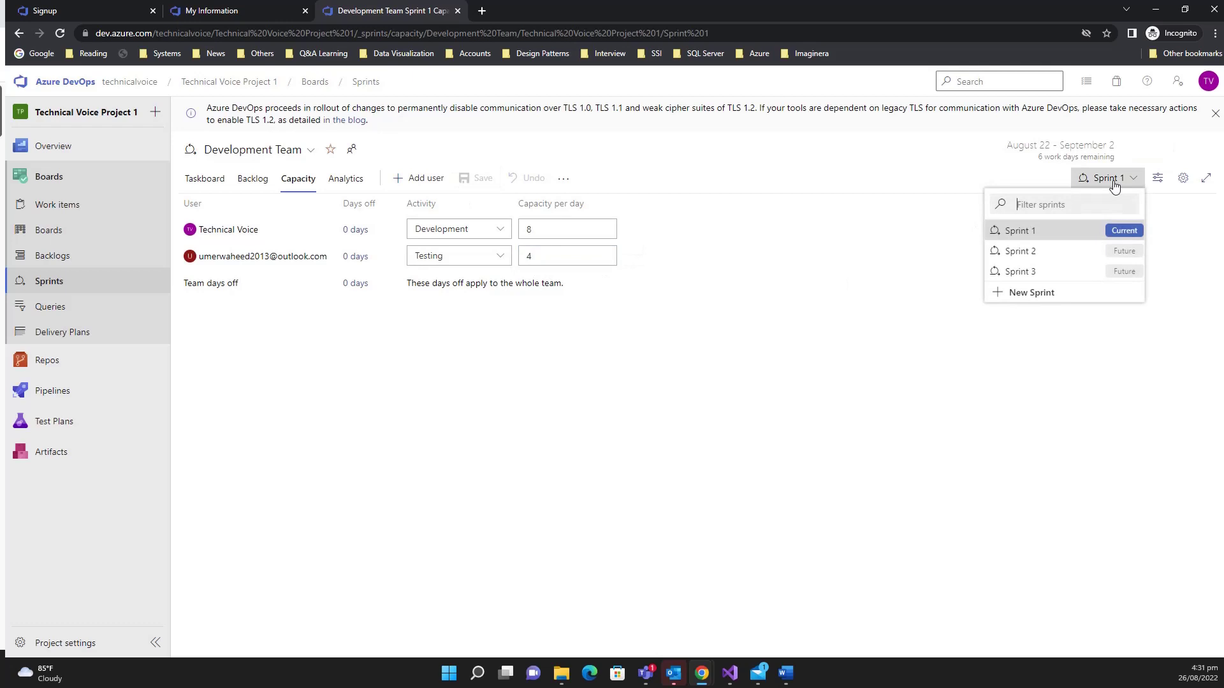
pyautogui.click(1036, 258)
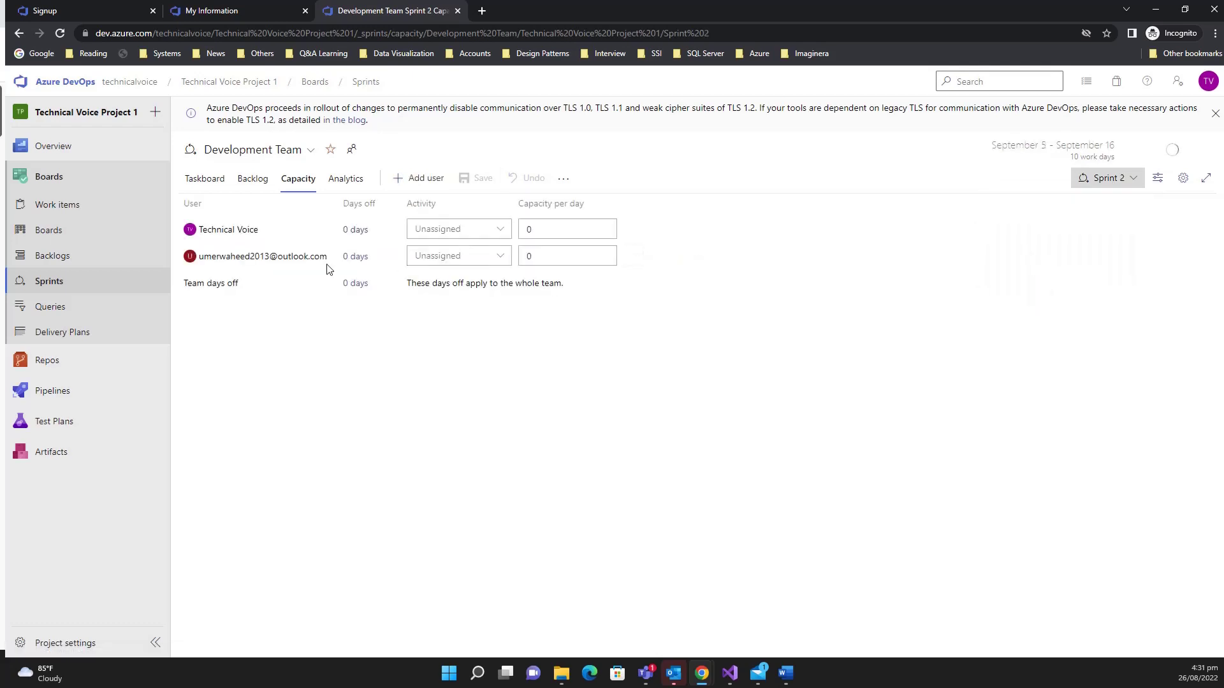
pyautogui.click(477, 232)
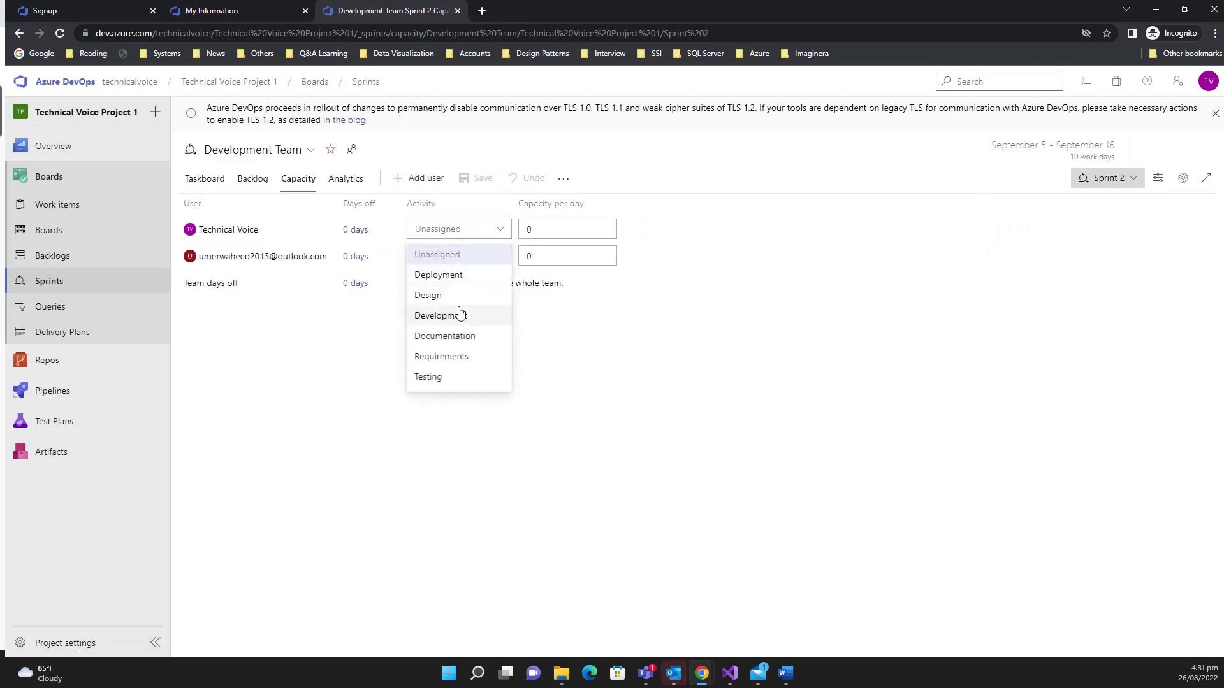
pyautogui.click(457, 315)
pyautogui.click(489, 257)
pyautogui.click(440, 401)
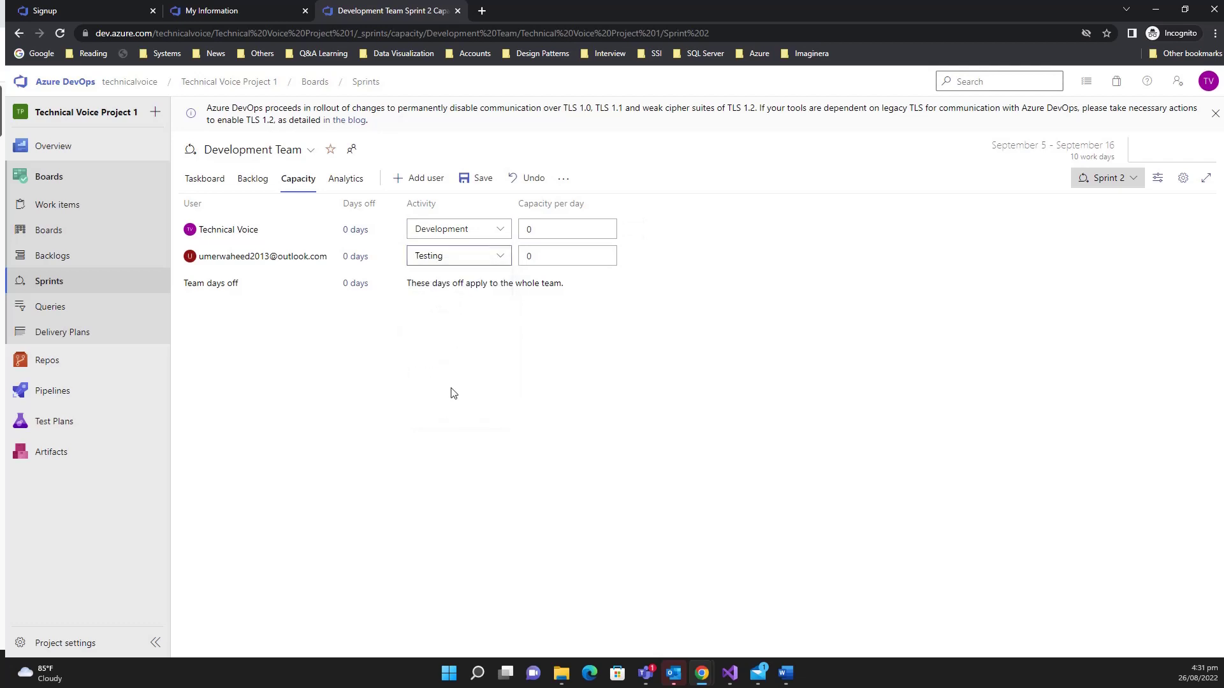
# Set the Sprint 2 capacity per day to 8 for both team members
pyautogui.click(549, 229)
pyautogui.write('8')
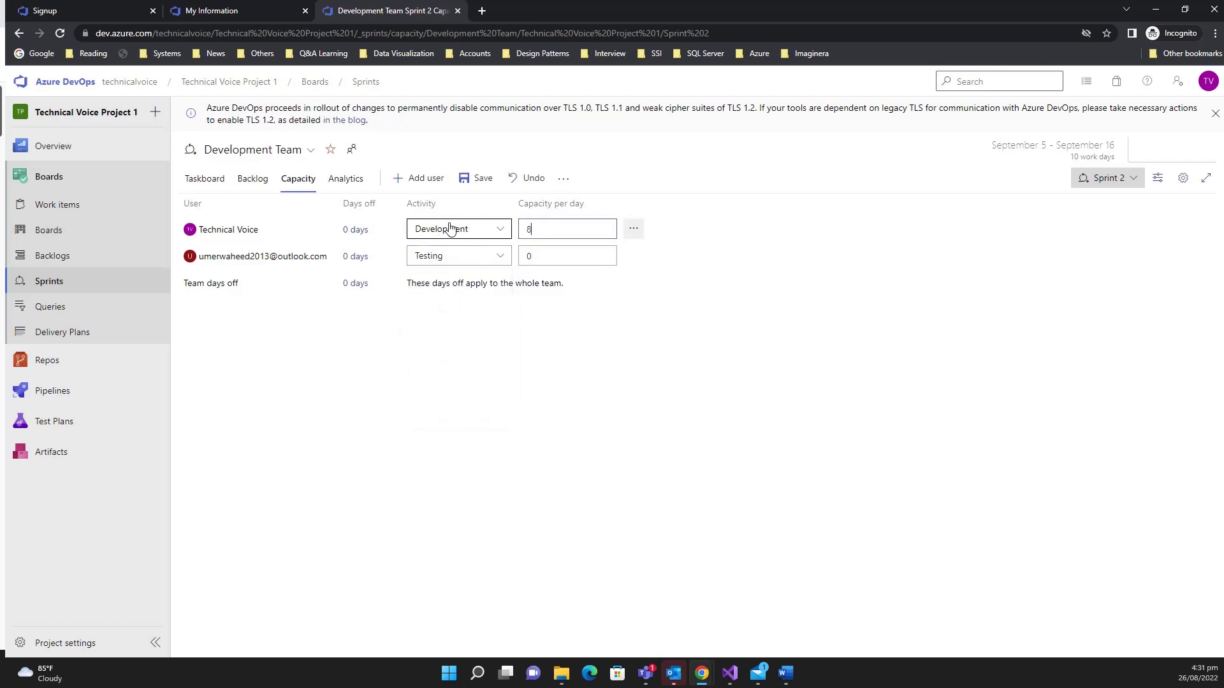
pyautogui.click(561, 255)
pyautogui.write('8')
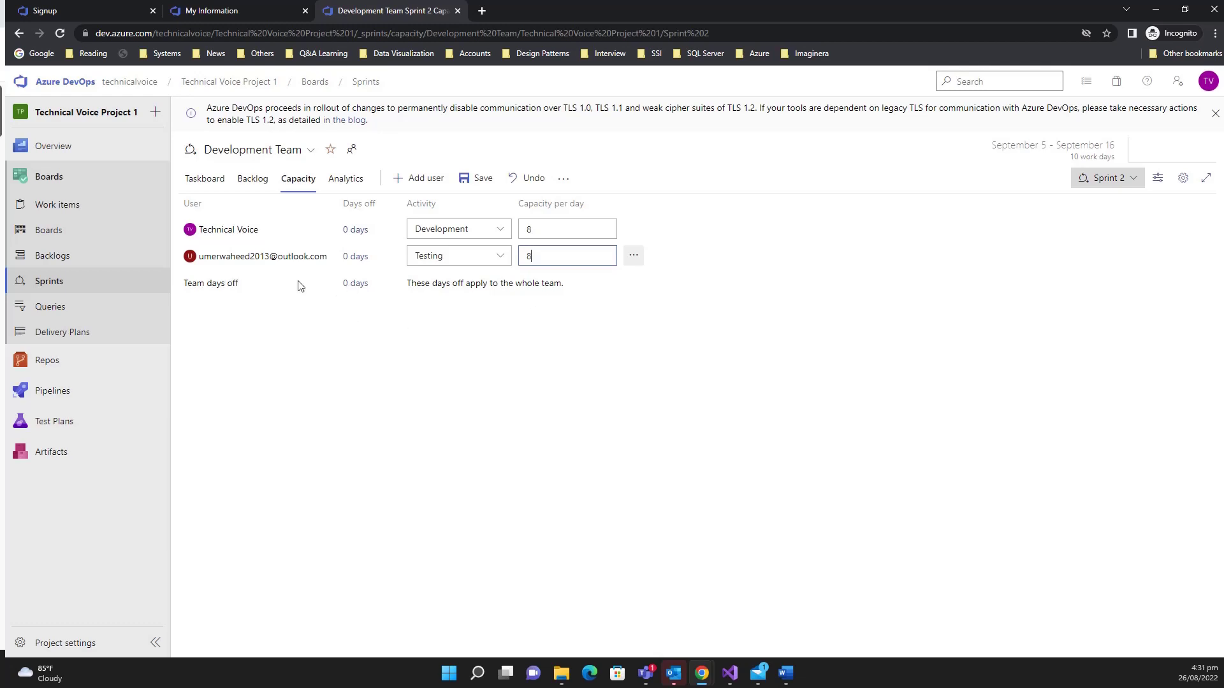
# Add 9/6/2022 as a day off for the entire team in Sprint 2
pyautogui.click(357, 285)
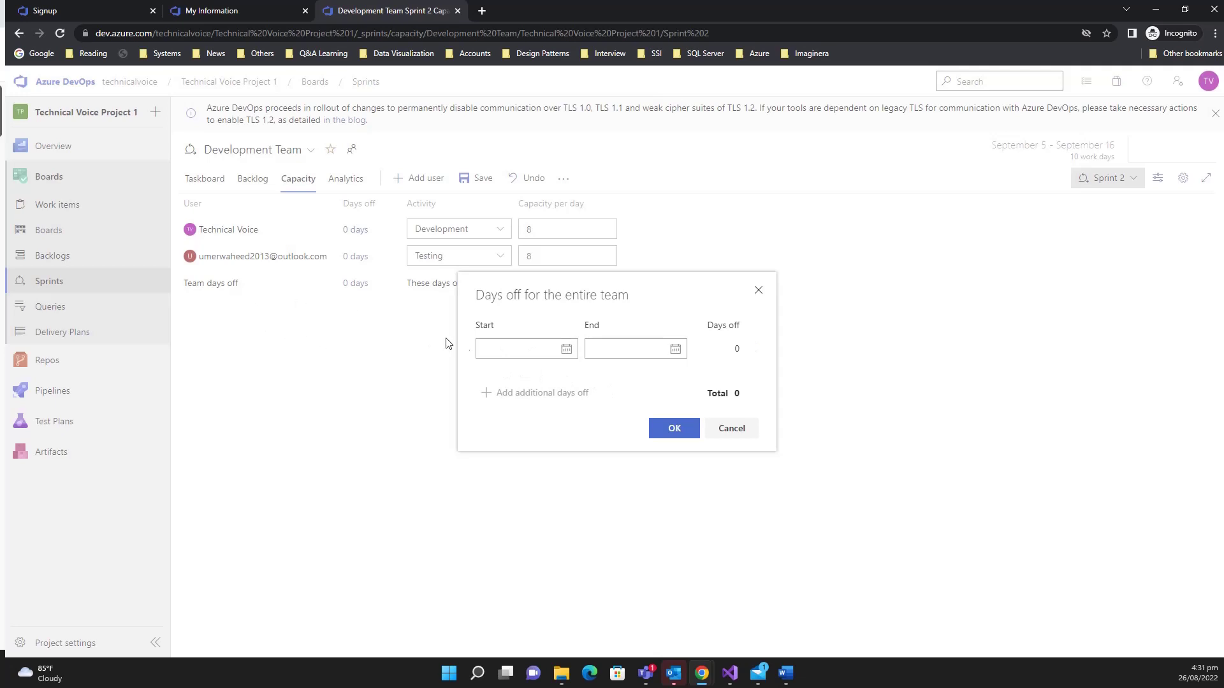
pyautogui.click(566, 349)
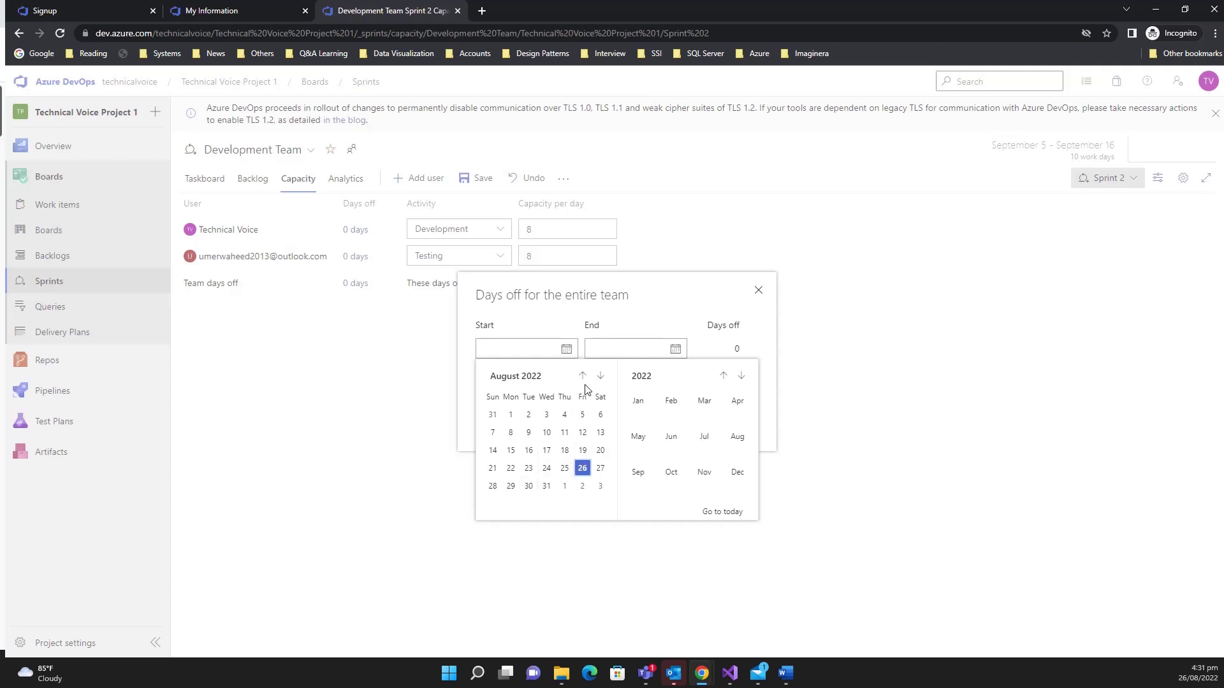
pyautogui.click(602, 377)
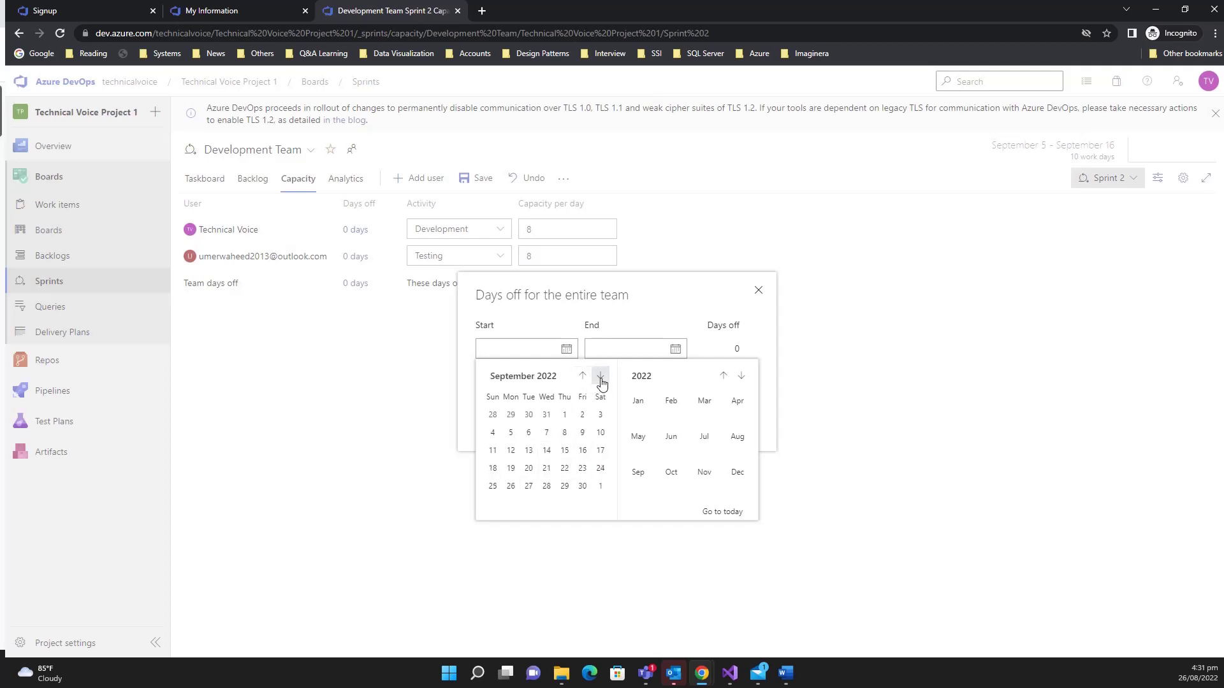
pyautogui.click(528, 434)
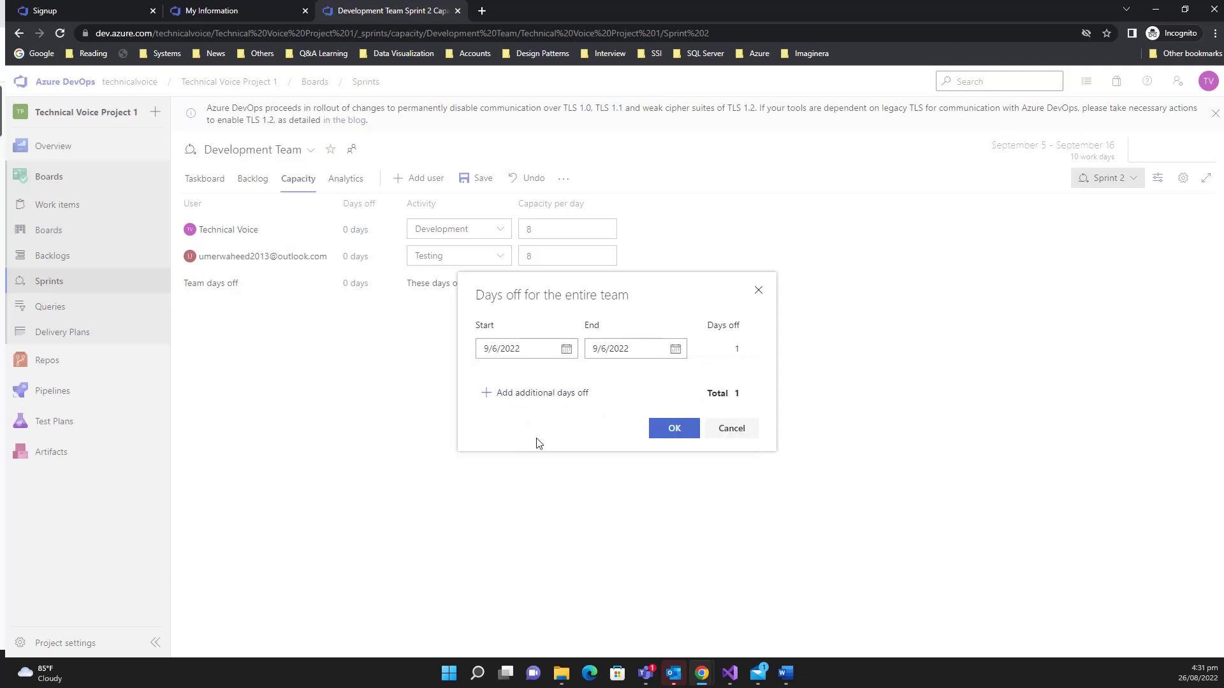
pyautogui.click(672, 434)
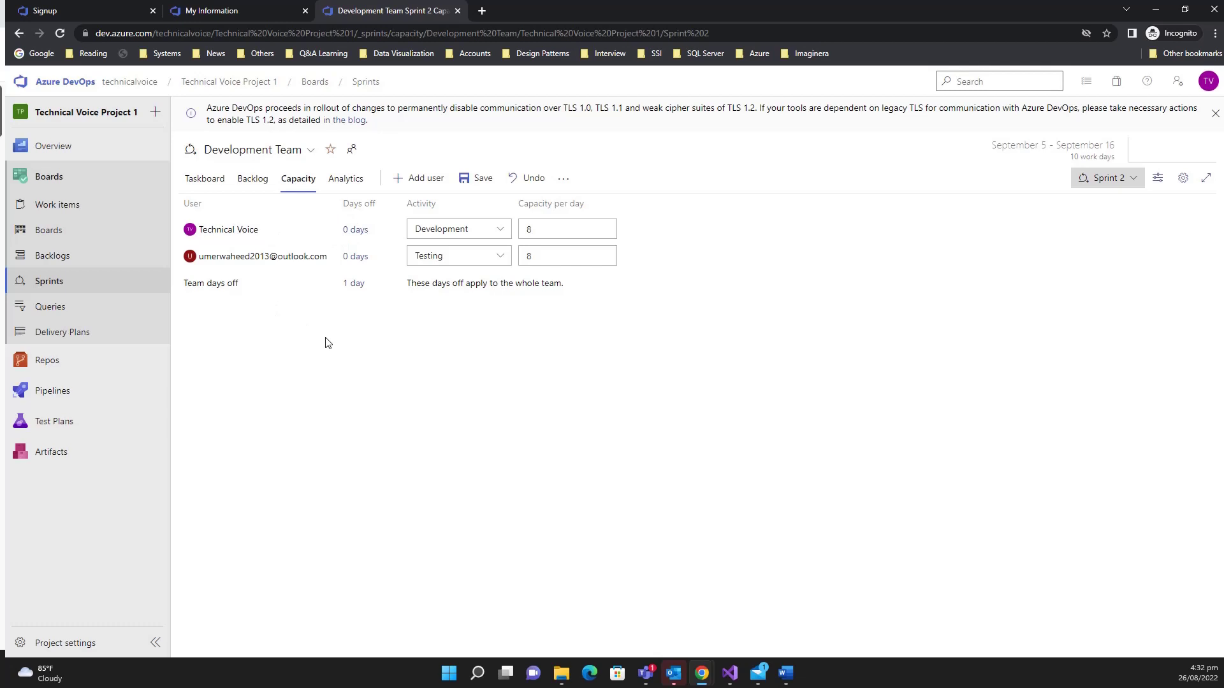
# Give the Testing member days off from 9/7/2022 to 9/9/2022 in Sprint 2
pyautogui.click(359, 230)
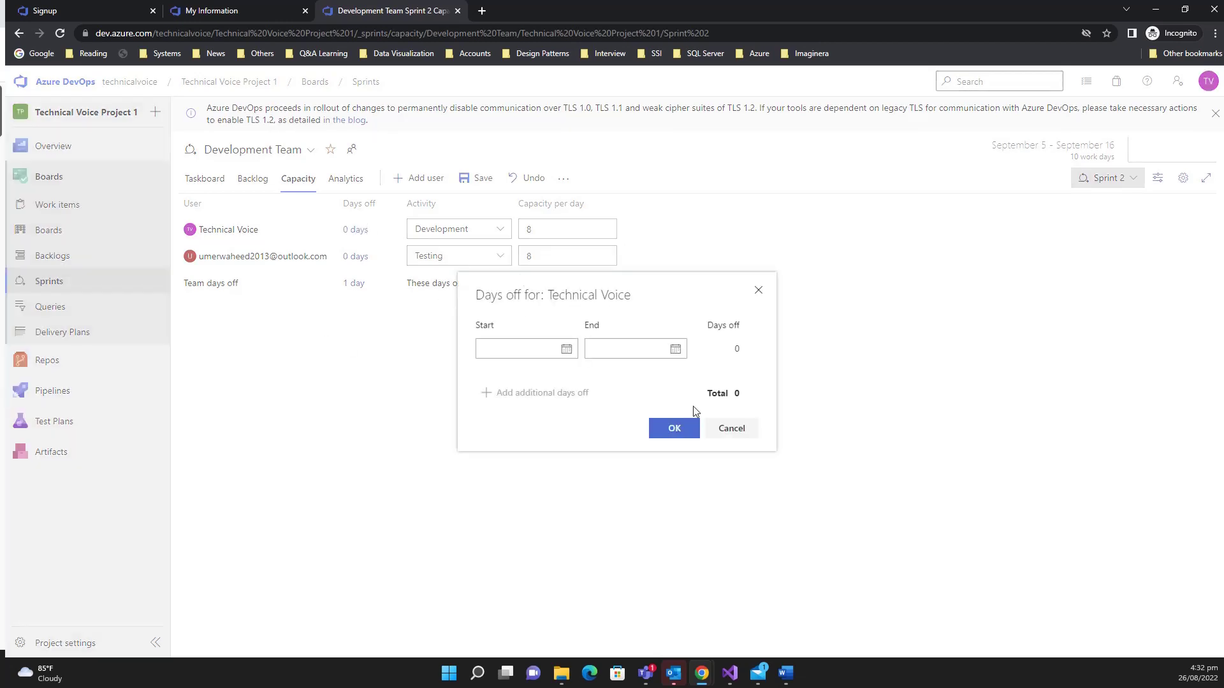
pyautogui.click(731, 429)
pyautogui.click(357, 259)
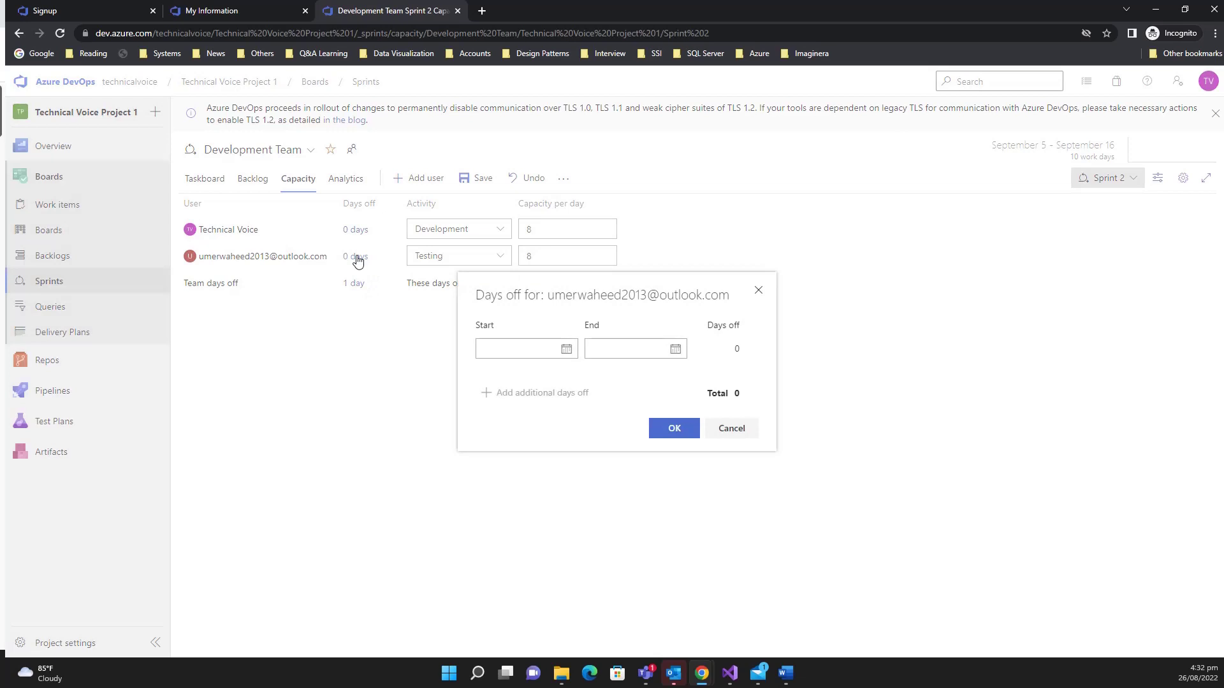
pyautogui.click(566, 349)
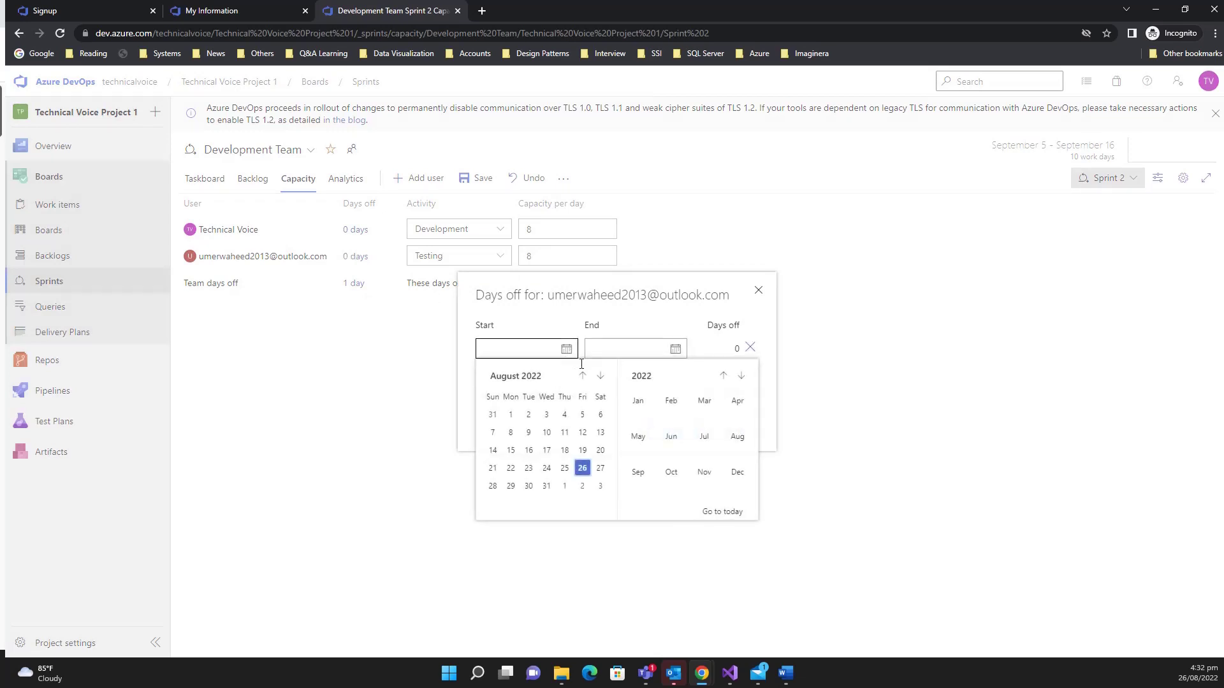
pyautogui.click(600, 376)
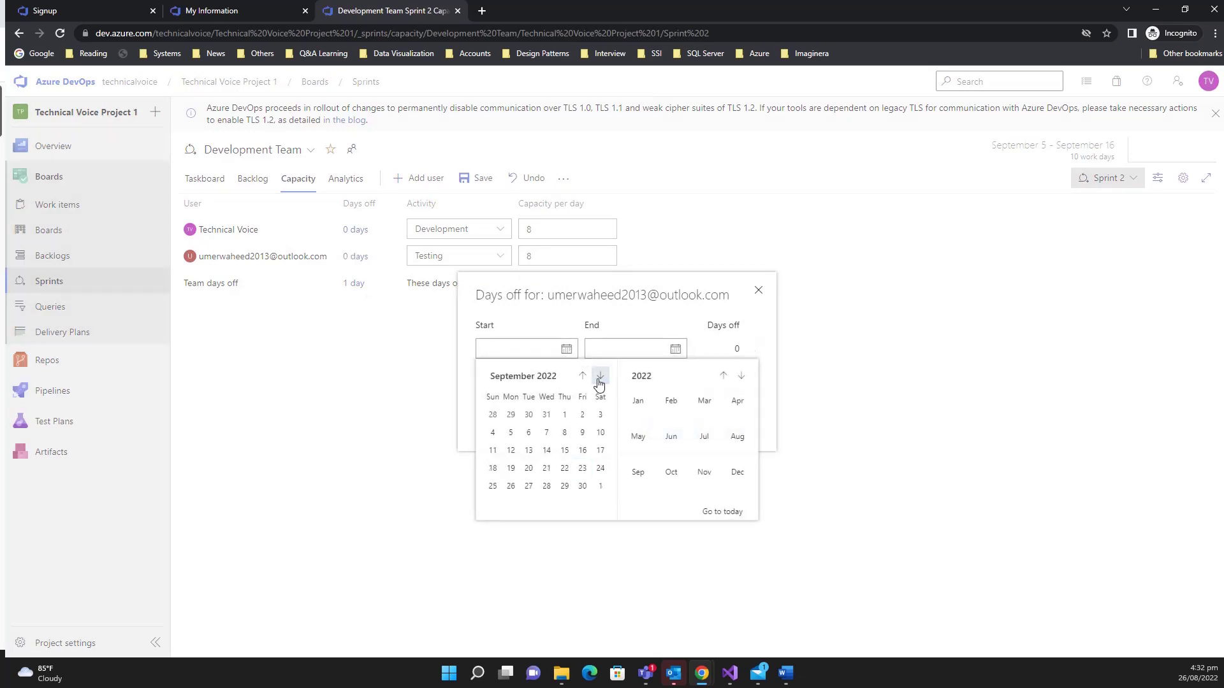
pyautogui.click(547, 432)
pyautogui.click(673, 350)
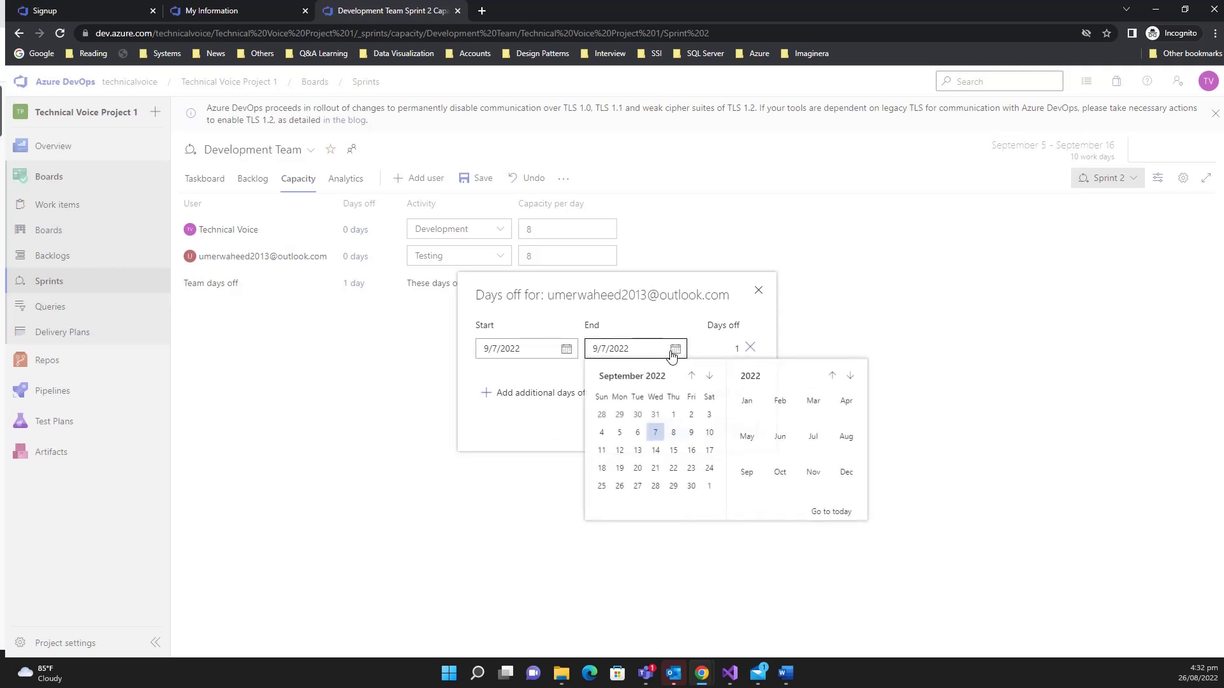
pyautogui.click(691, 433)
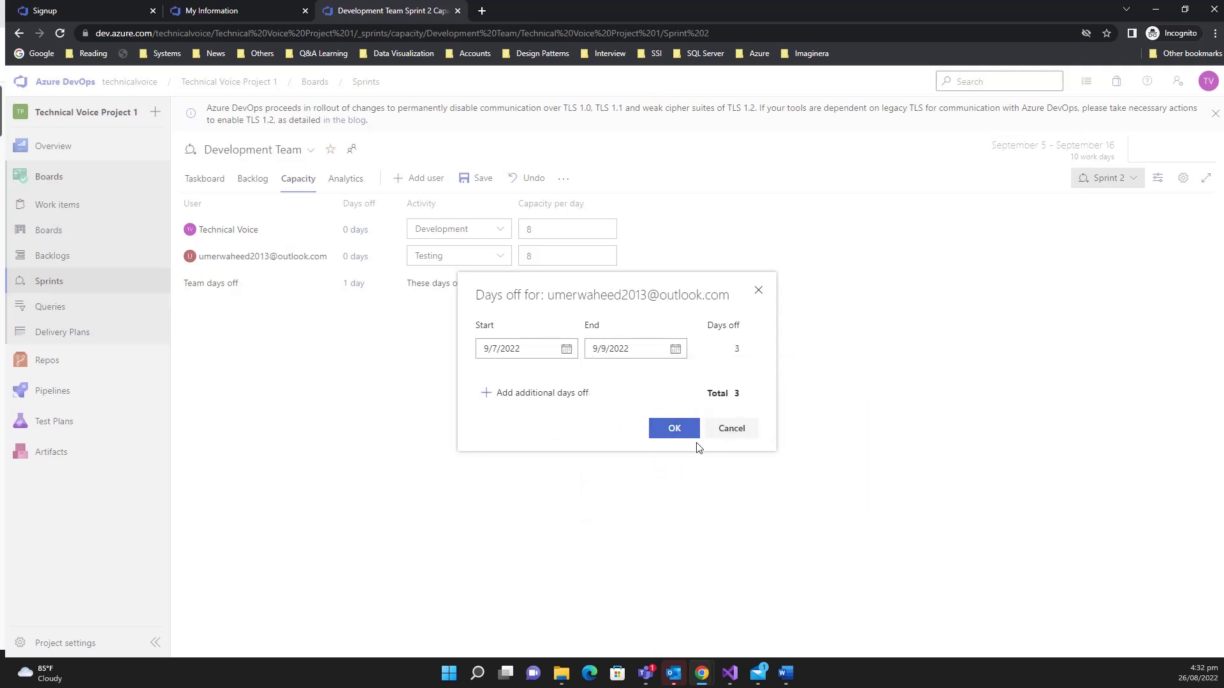
pyautogui.click(681, 429)
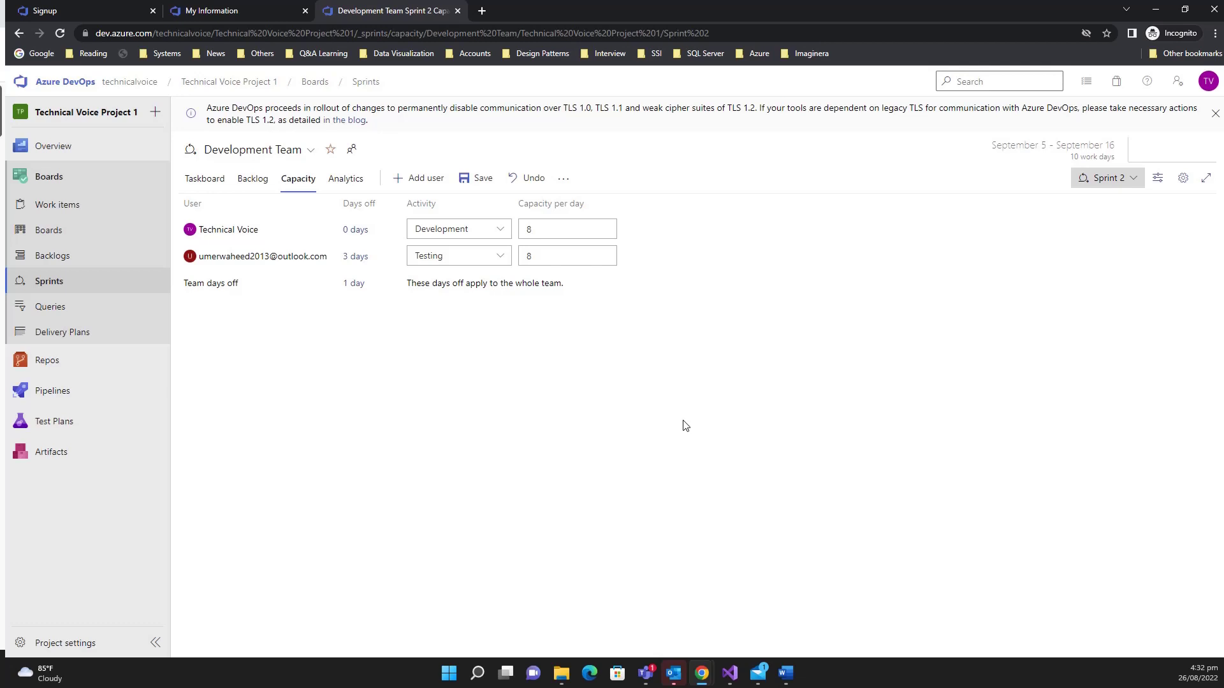
# Save the Sprint 2 capacity plan and switch back to the capacity of Sprint 1
pyautogui.click(475, 177)
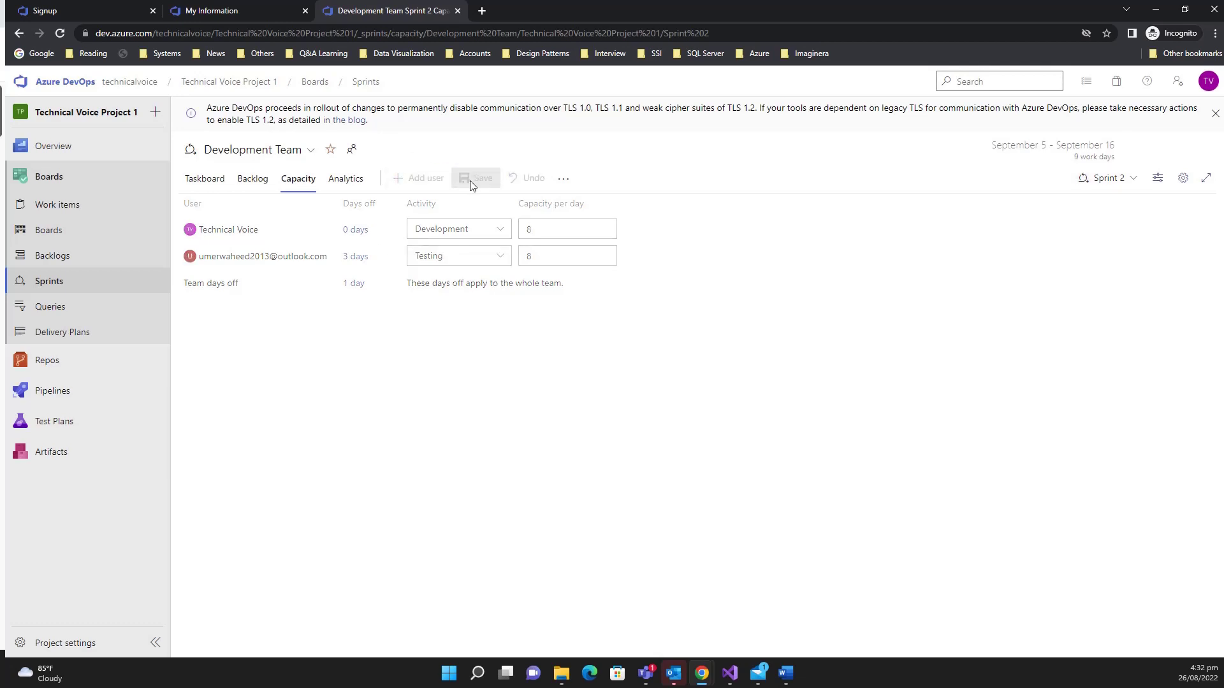
pyautogui.click(1122, 179)
pyautogui.click(1023, 232)
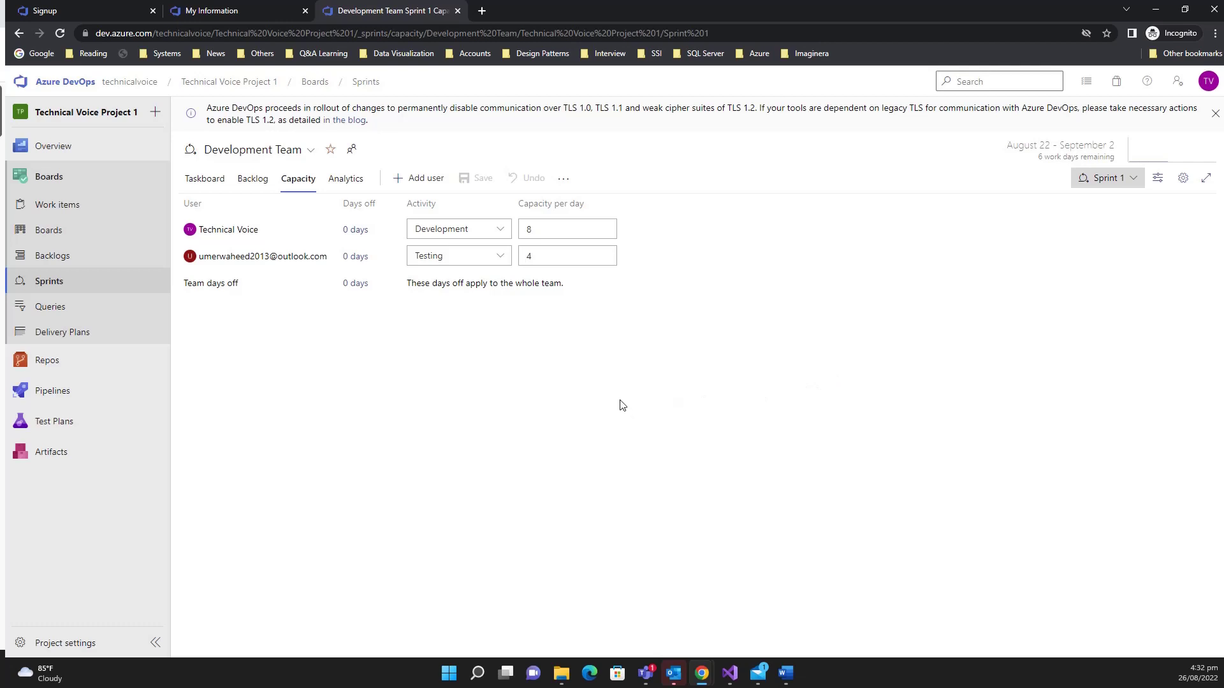
# Try excluding Friday and including Saturday in the team's working days, and close the team settings without saving
pyautogui.click(1184, 179)
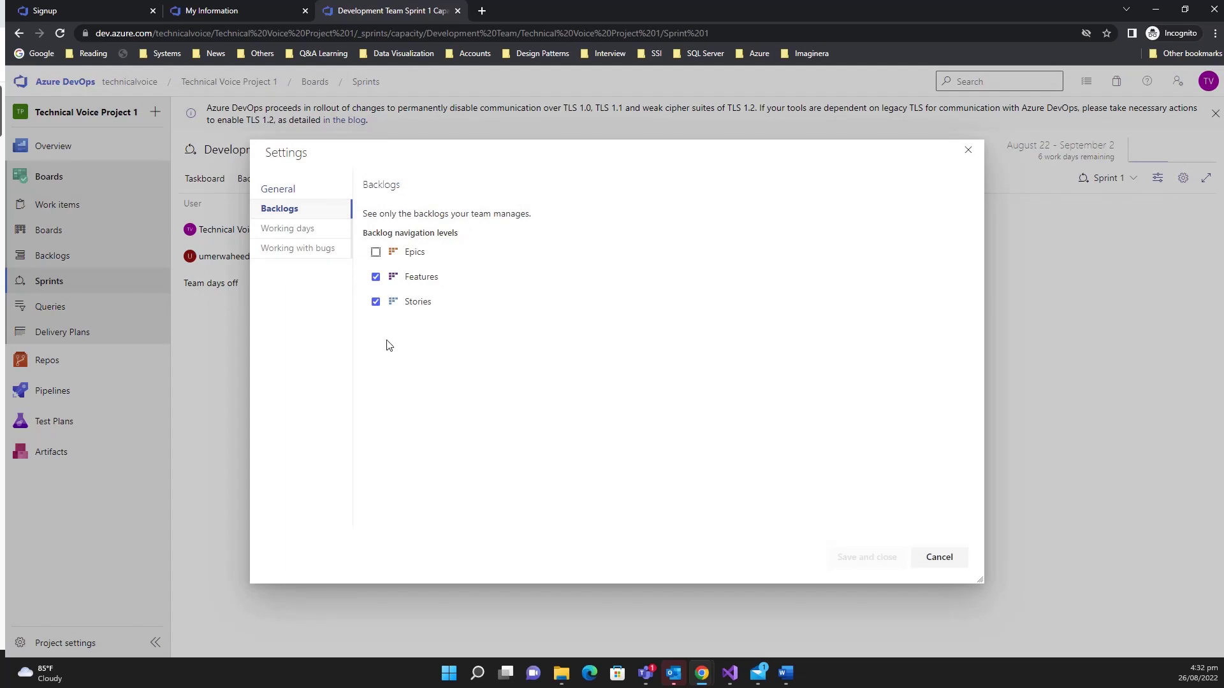
pyautogui.click(278, 235)
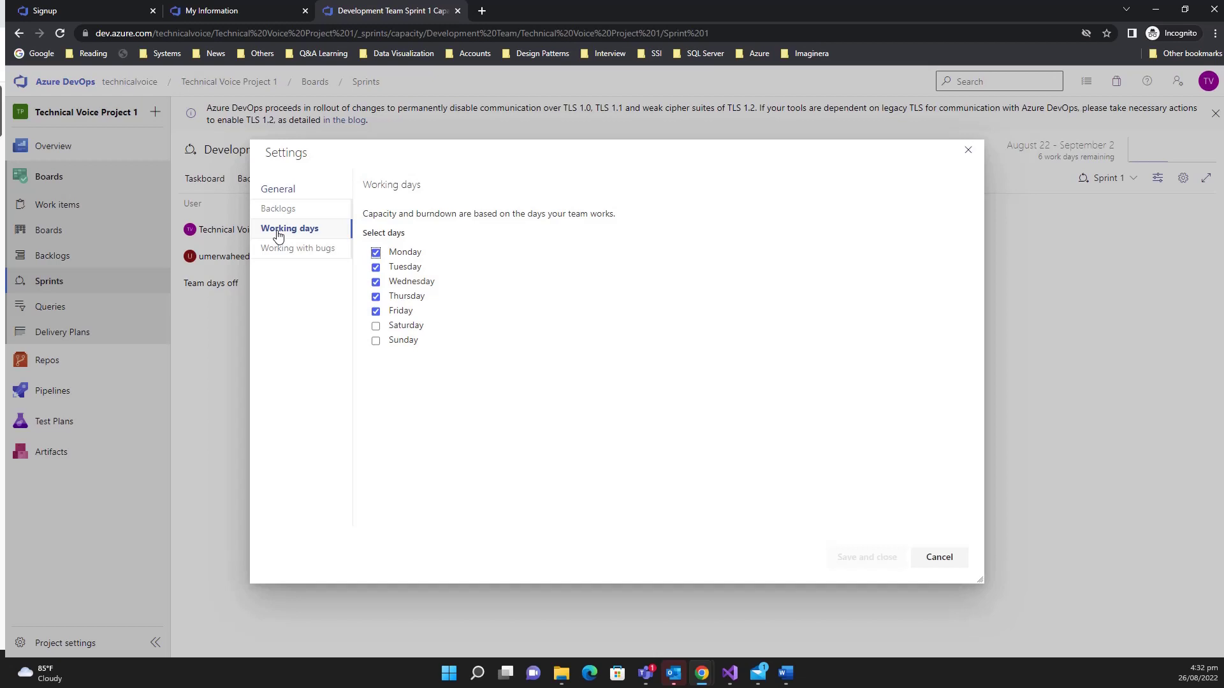
pyautogui.click(375, 312)
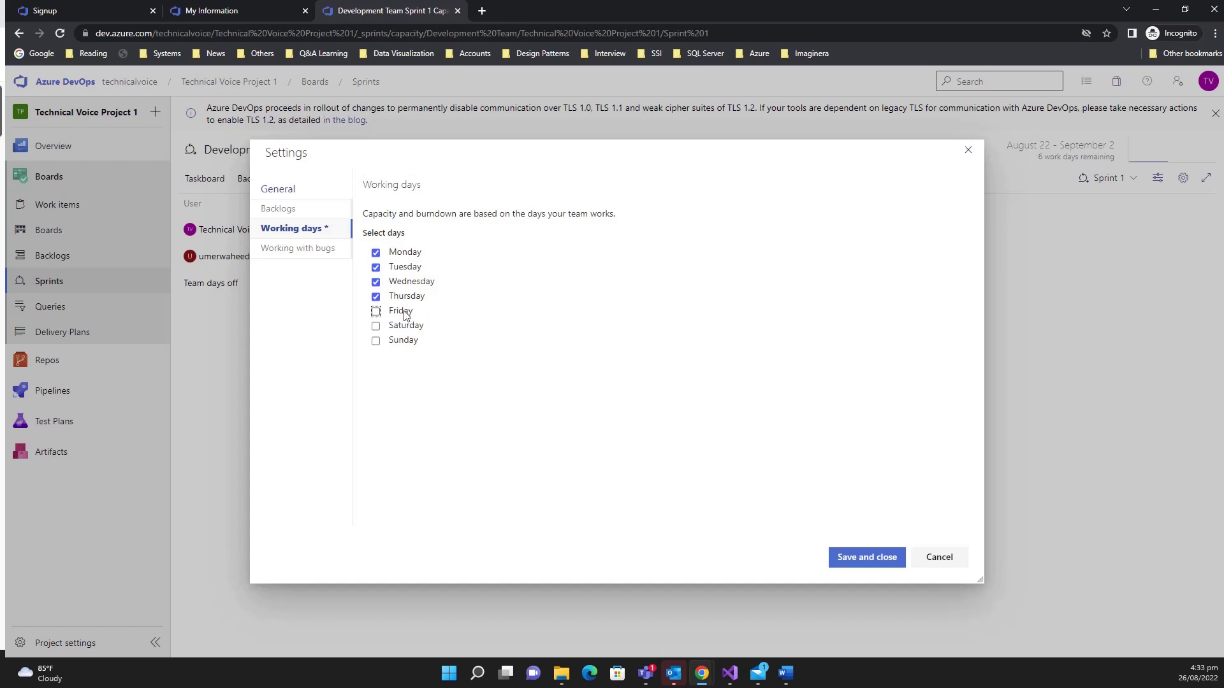
pyautogui.click(402, 313)
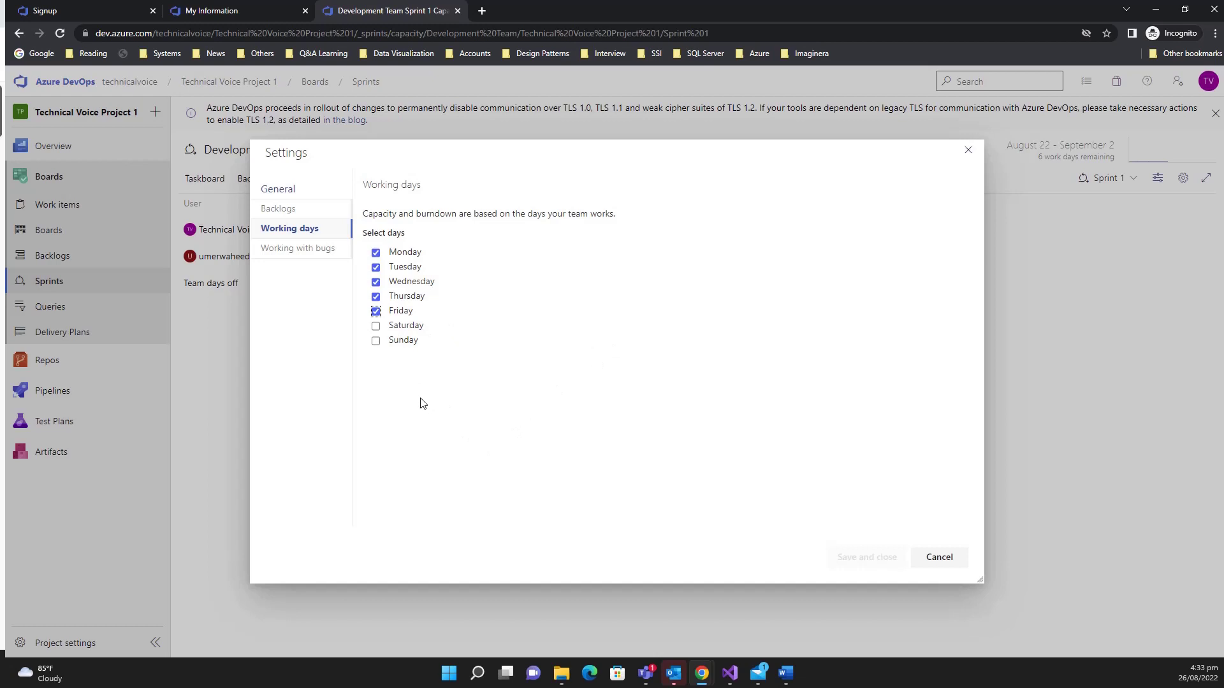
pyautogui.click(376, 327)
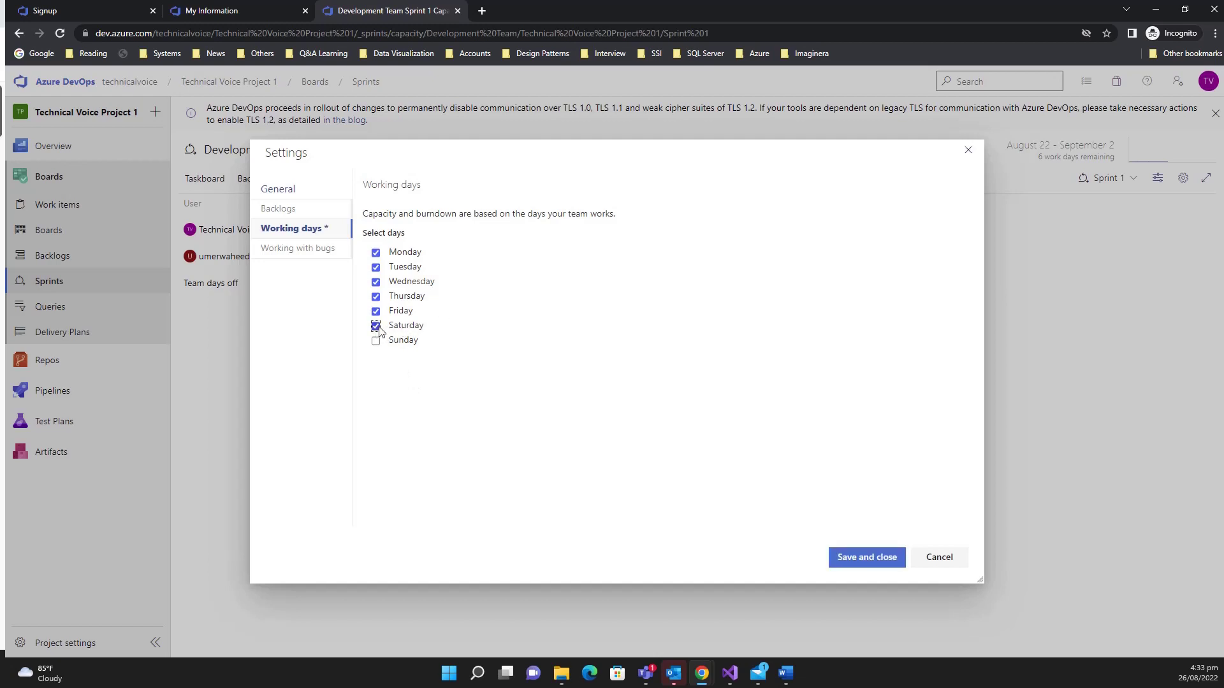
pyautogui.click(376, 327)
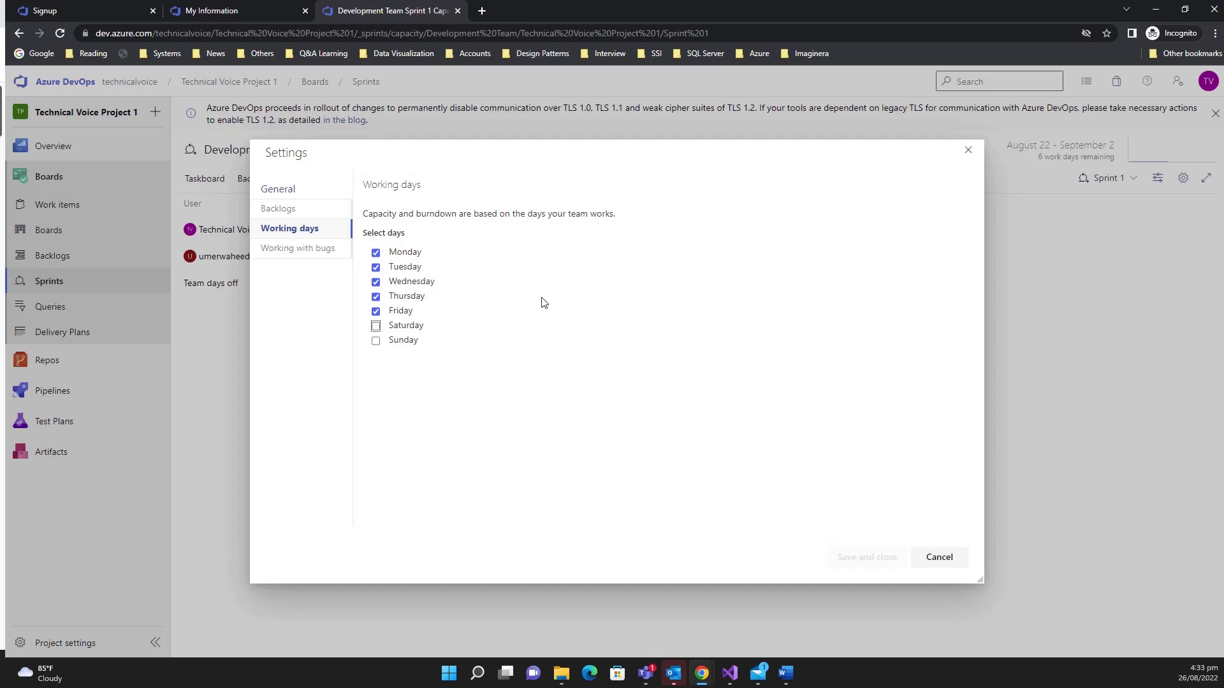
pyautogui.click(938, 557)
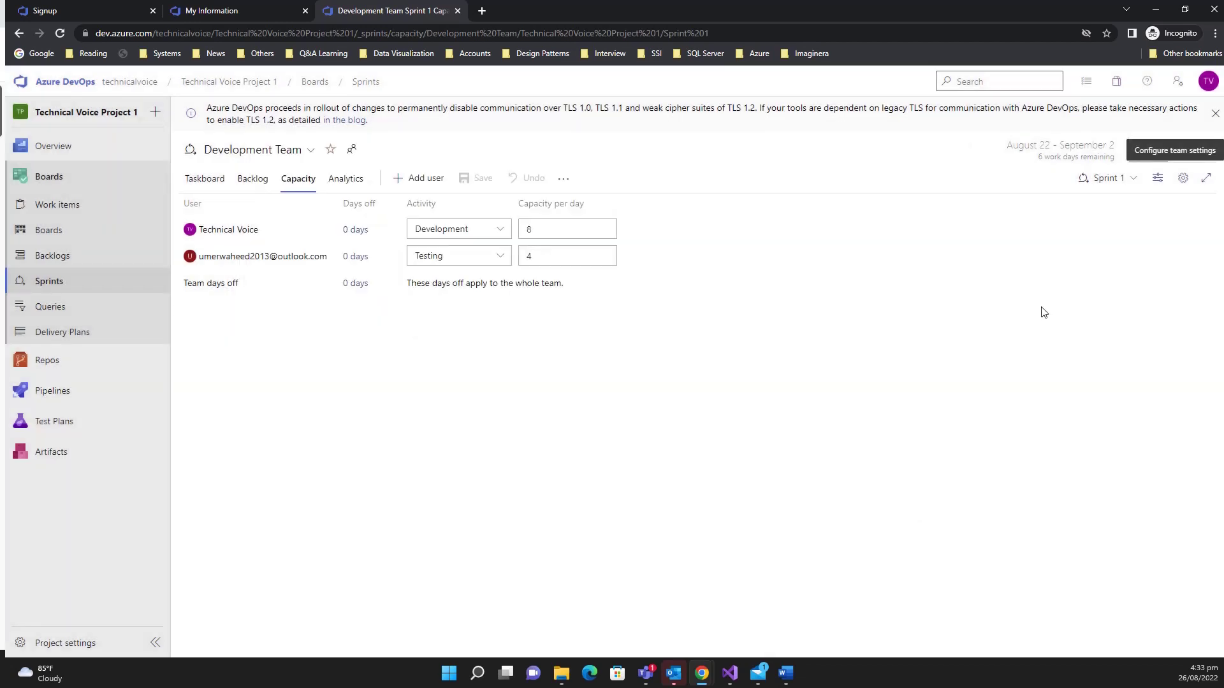